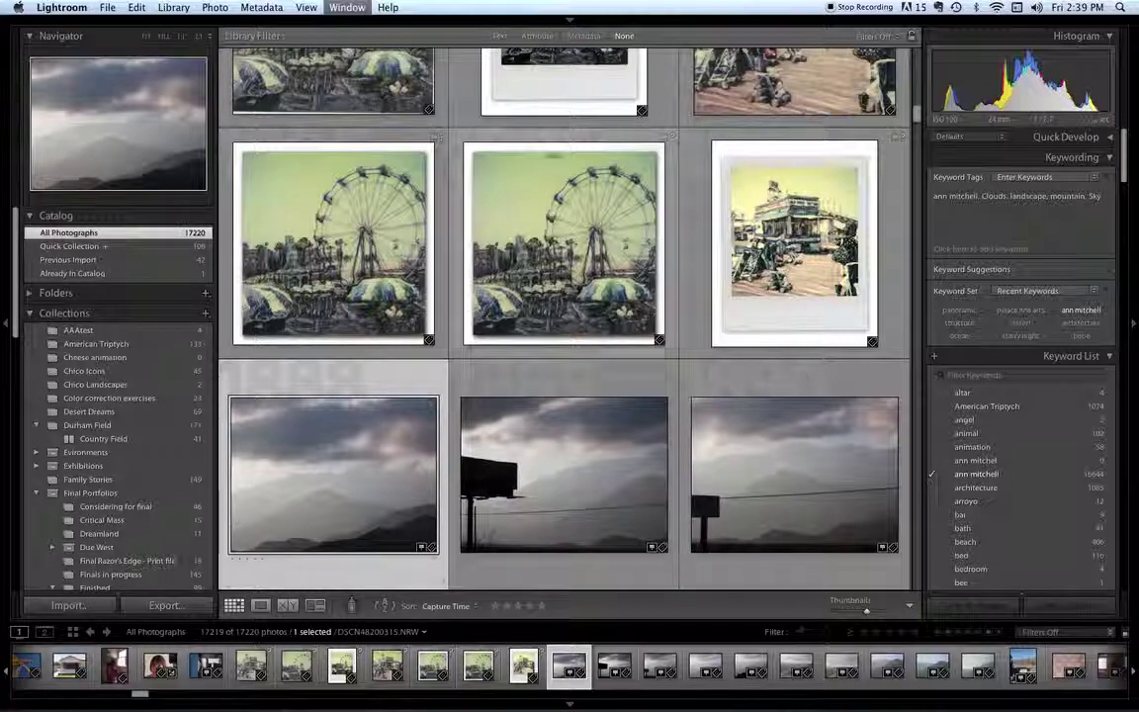
Open the photo import dialog in its expanded view and expand the photo drive source
click(573, 21)
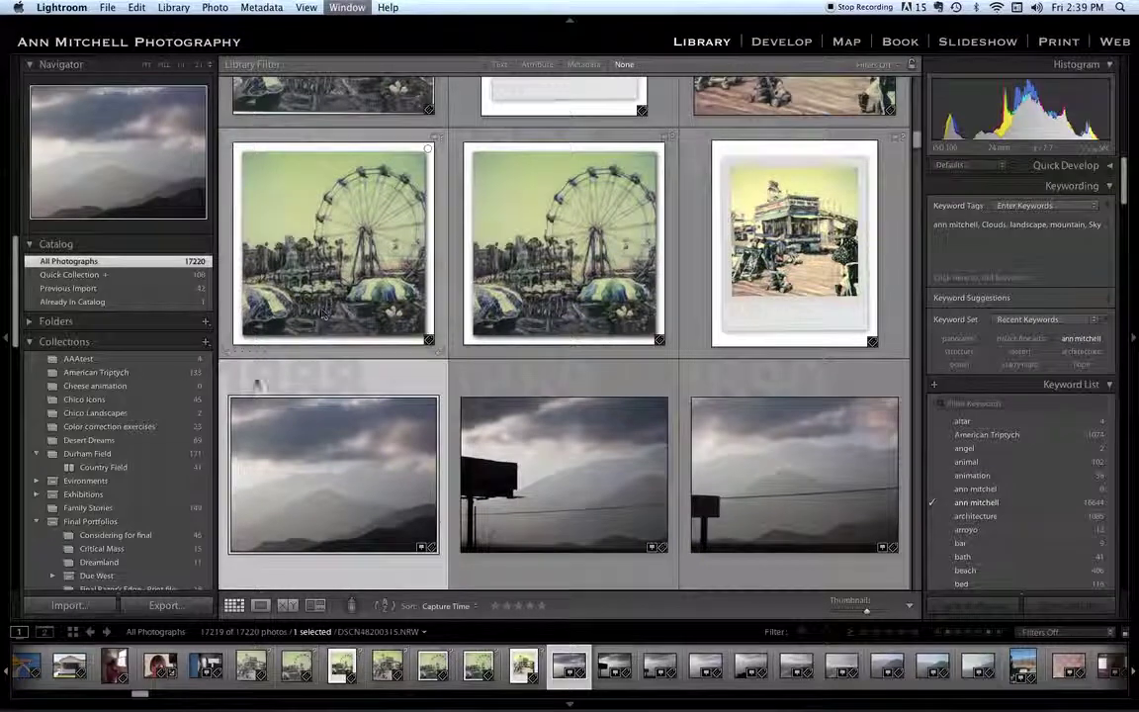
click(68, 606)
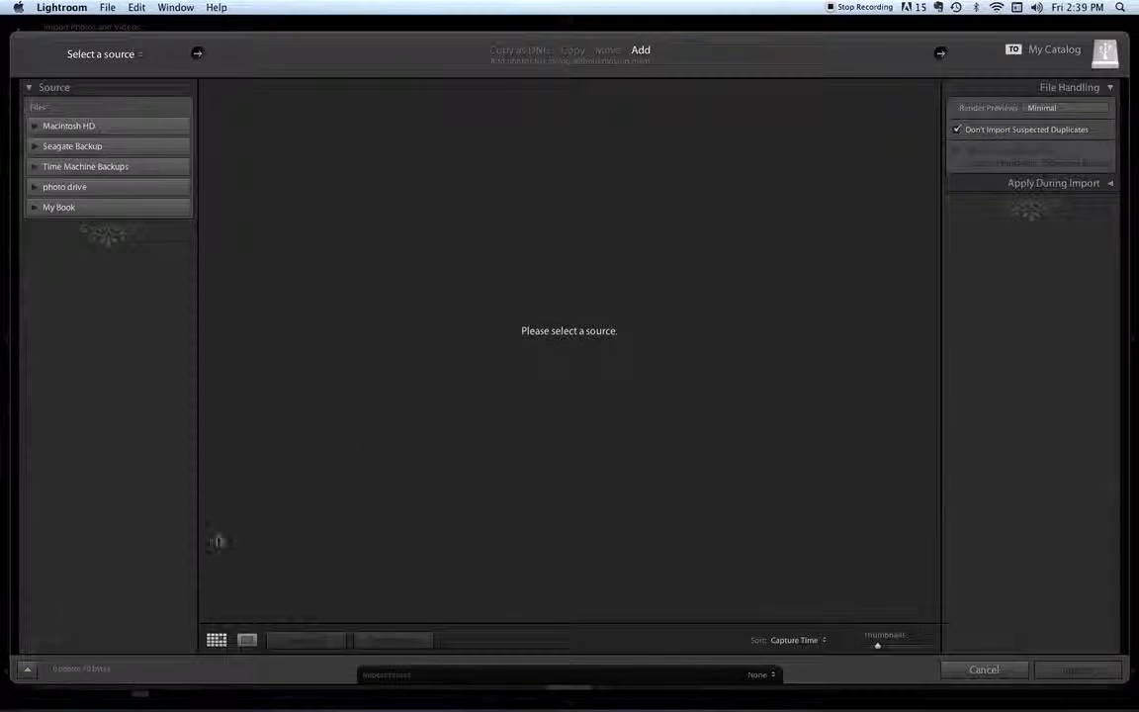
click(27, 670)
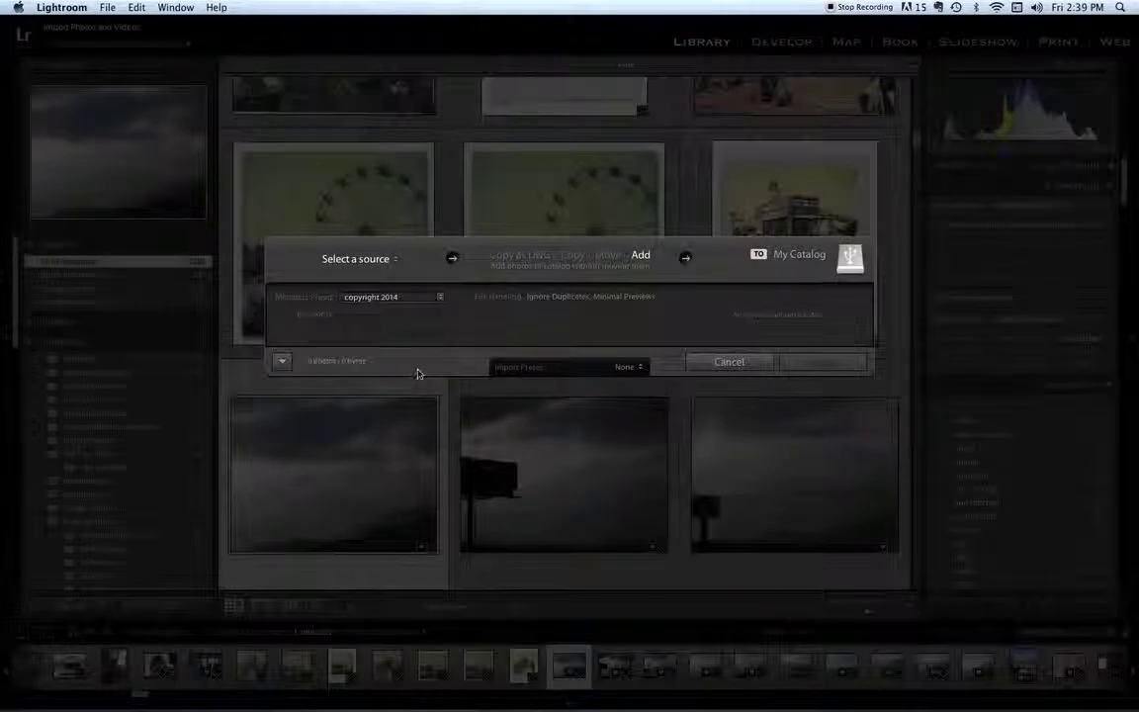
click(283, 362)
click(283, 363)
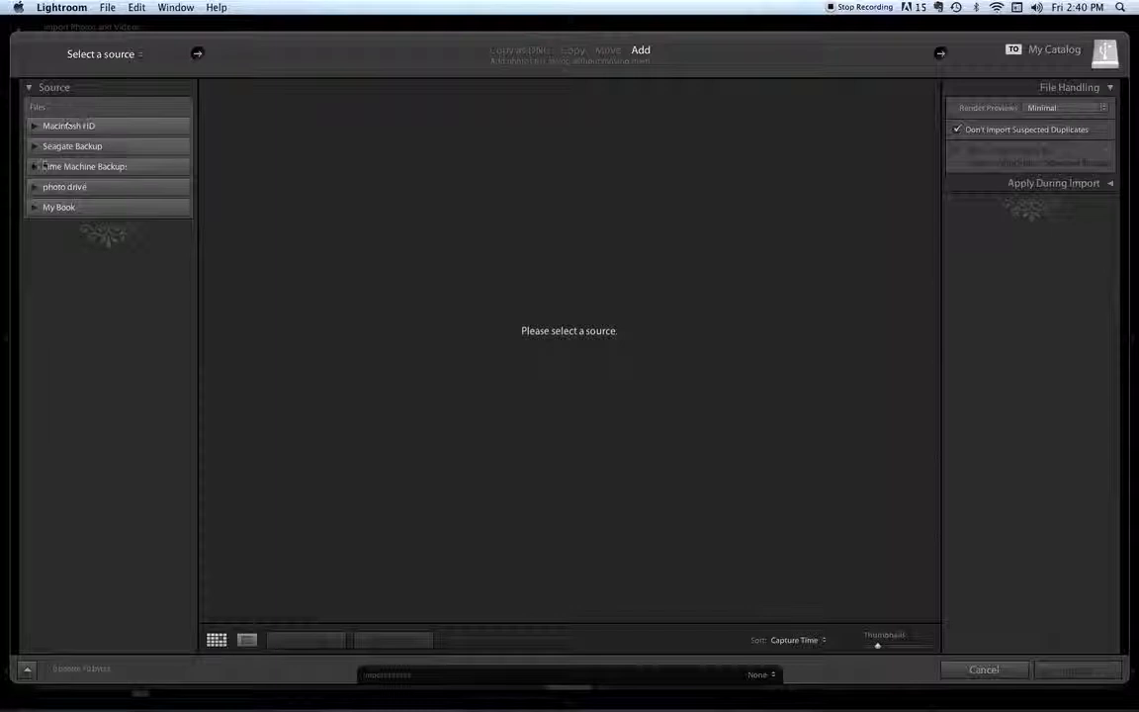
click(34, 188)
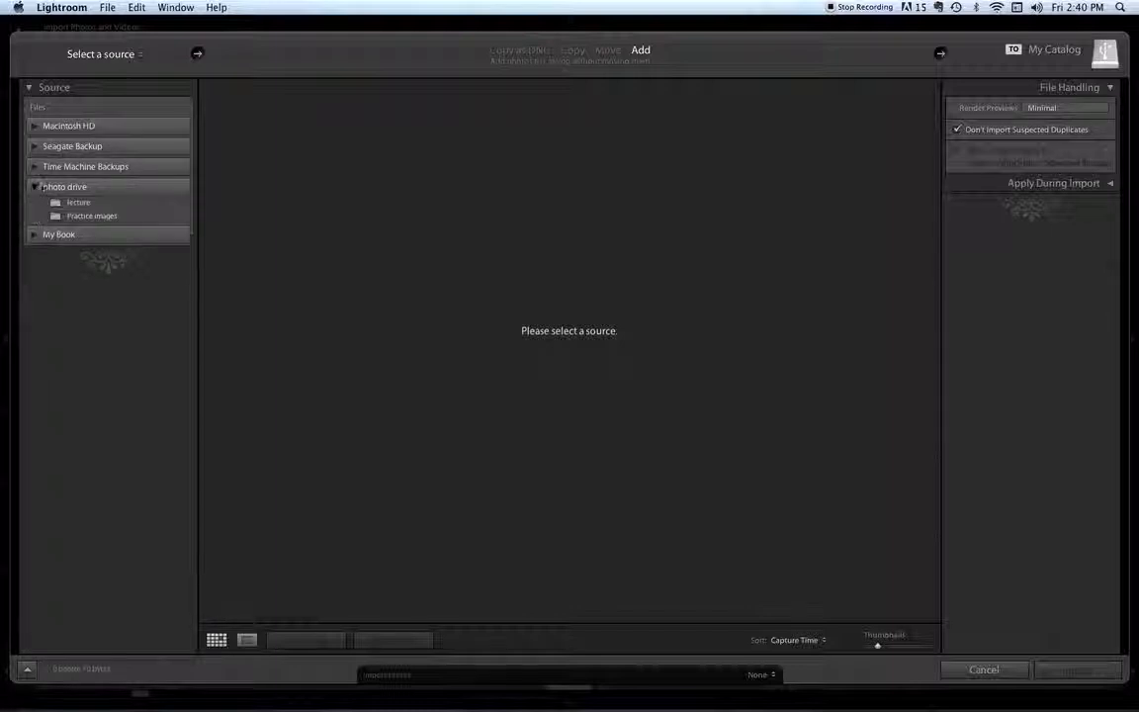
click(199, 55)
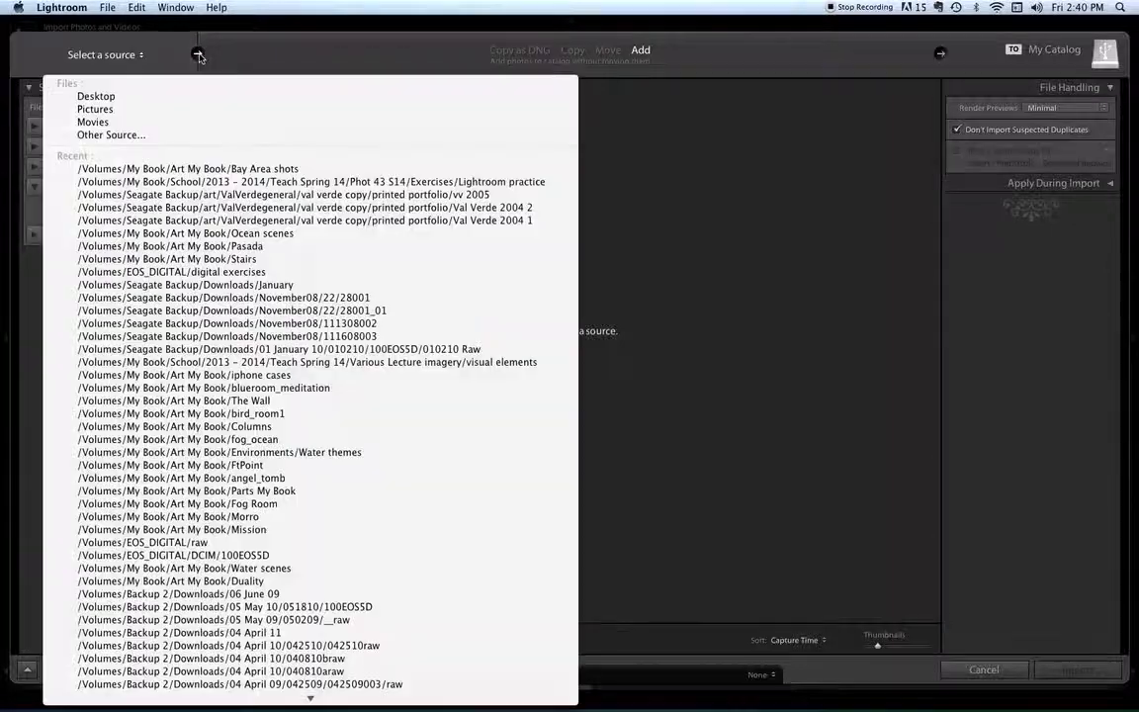
click(171, 136)
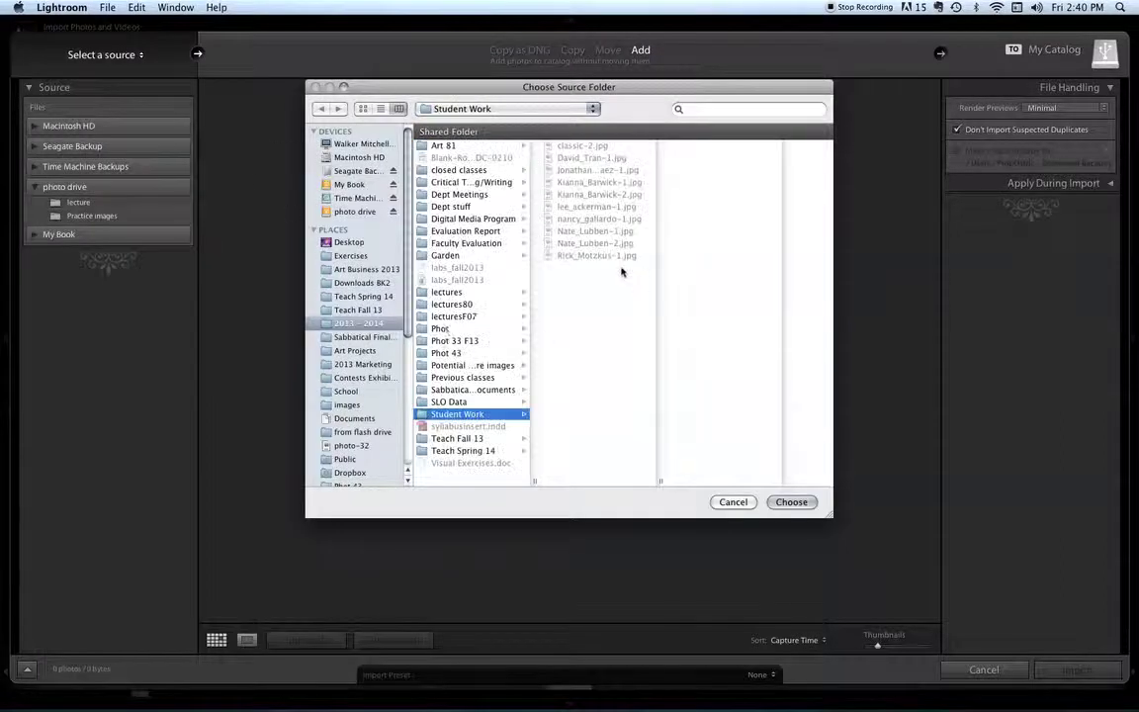
click(733, 503)
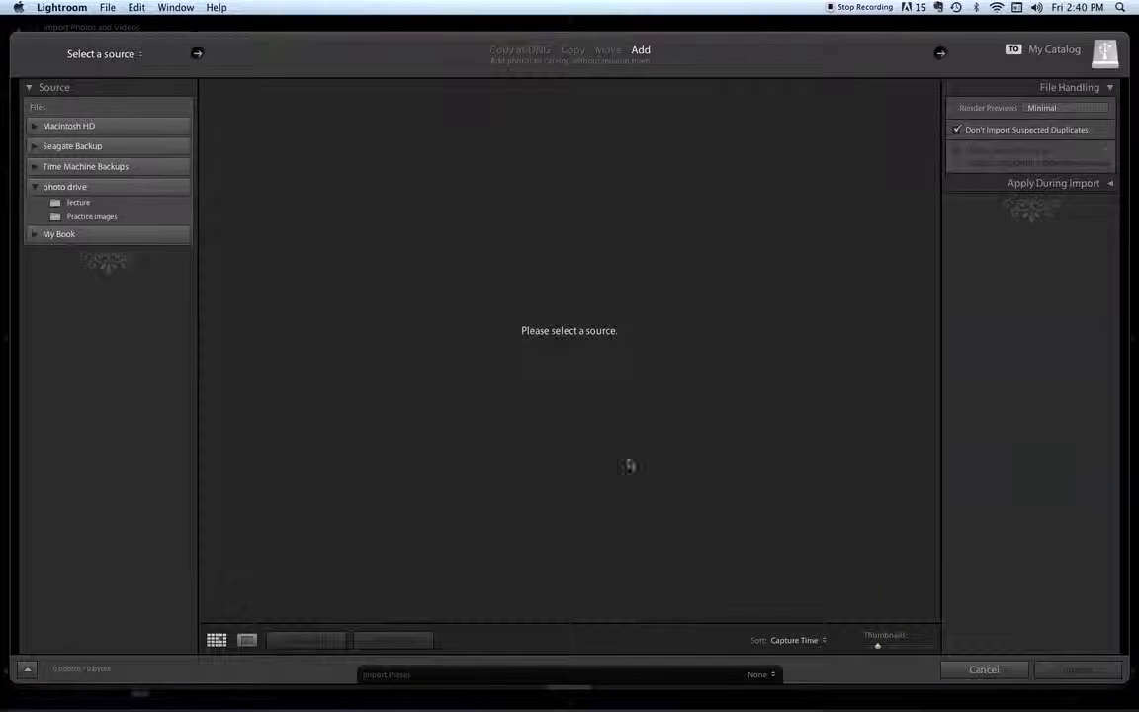
Choose the Practice images folder on the photo drive as the source and set the import method to Copy
click(89, 218)
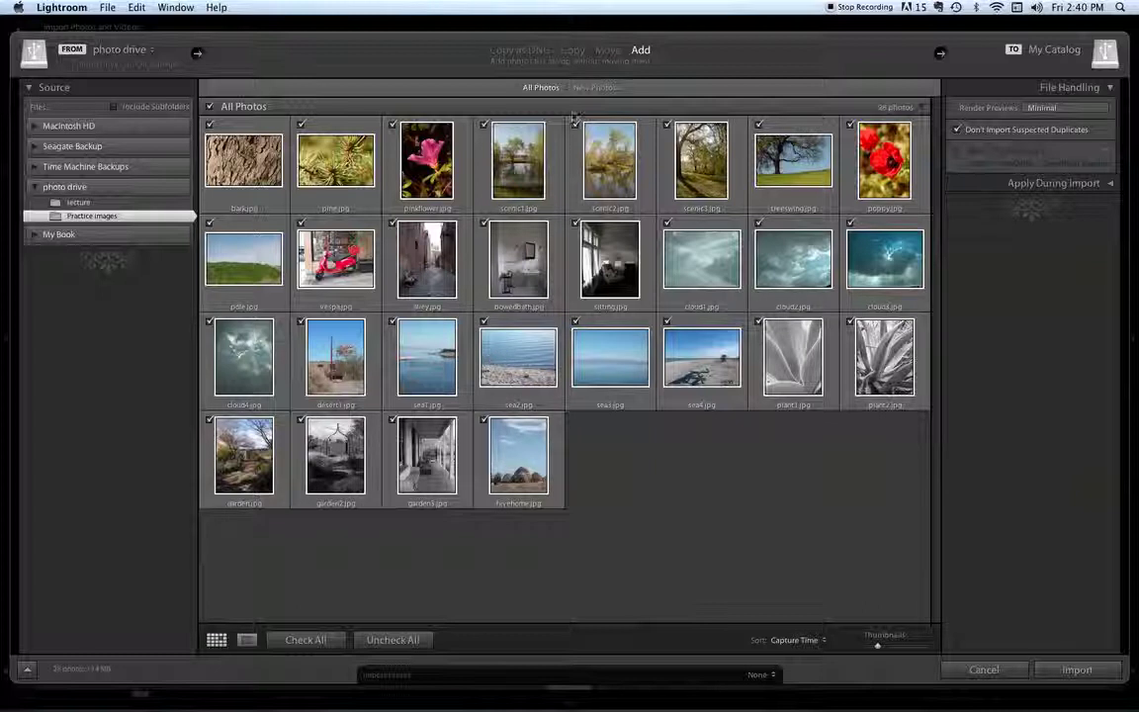
click(573, 51)
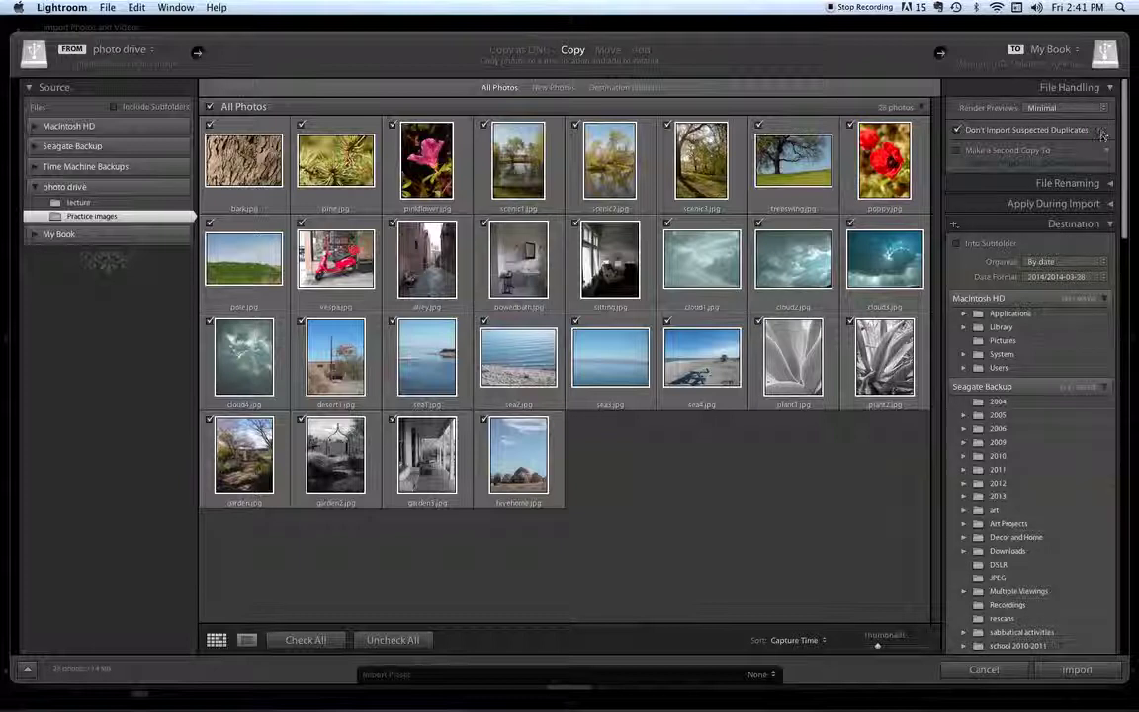
Examine the file renaming template in the Filename Template Editor, including the Date (MM) token's format options, and accept it as is
click(1111, 226)
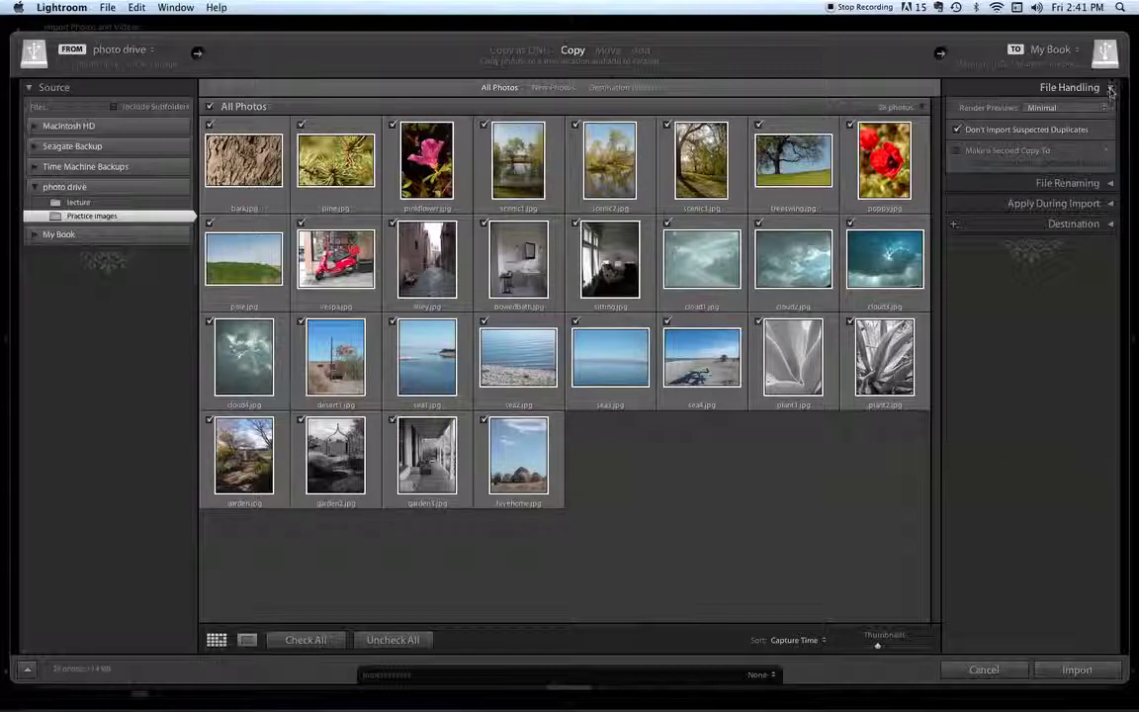
click(1003, 87)
click(1110, 109)
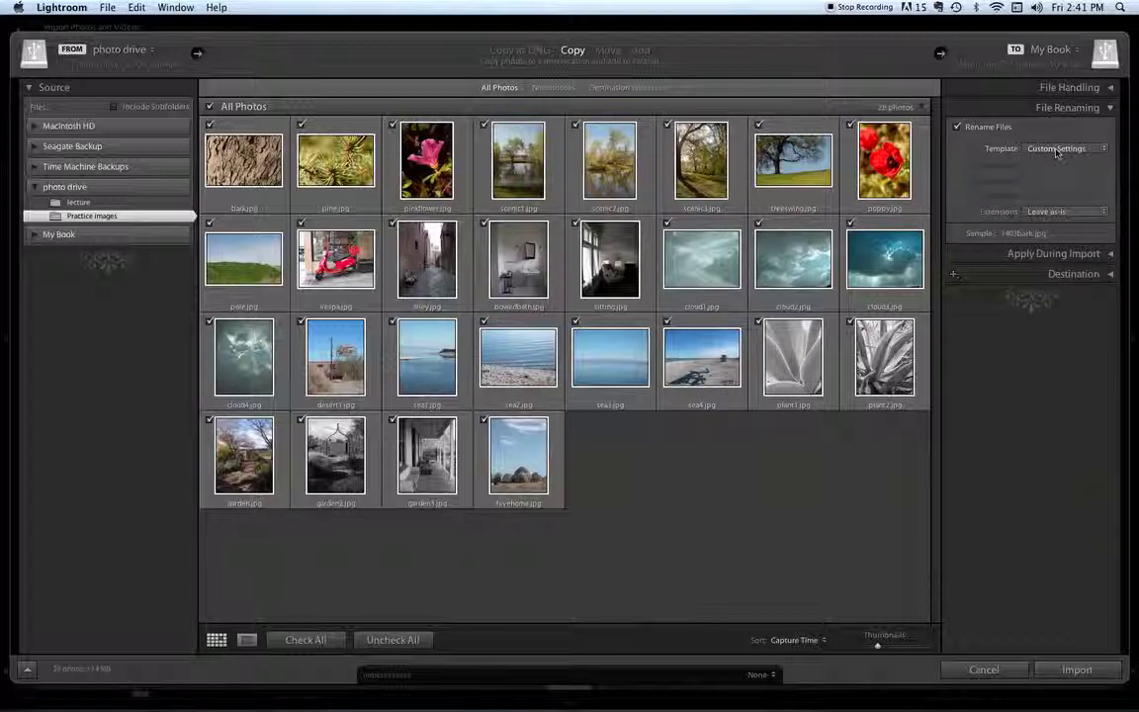
click(1056, 149)
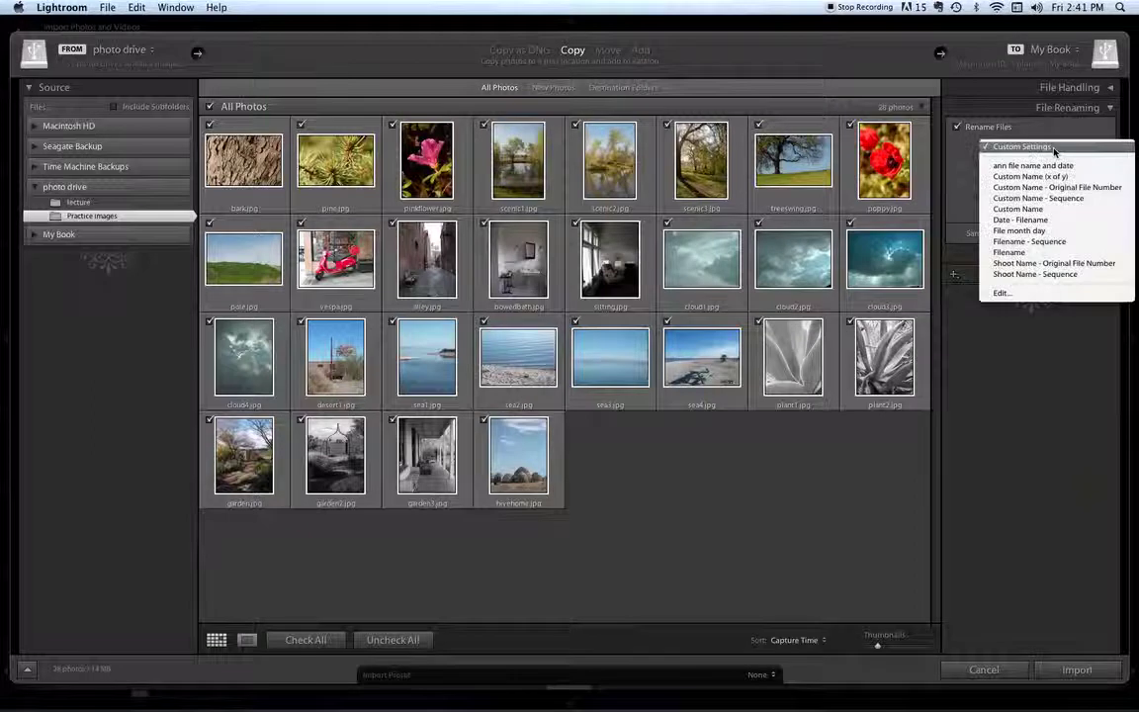
click(1028, 295)
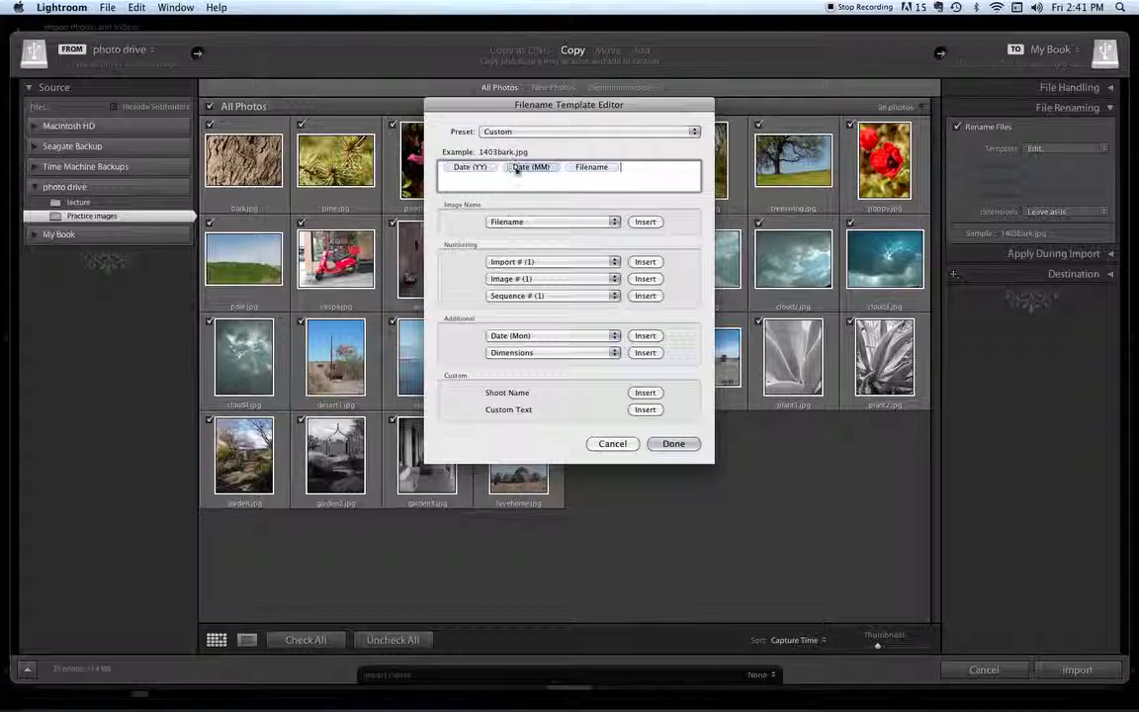
click(555, 168)
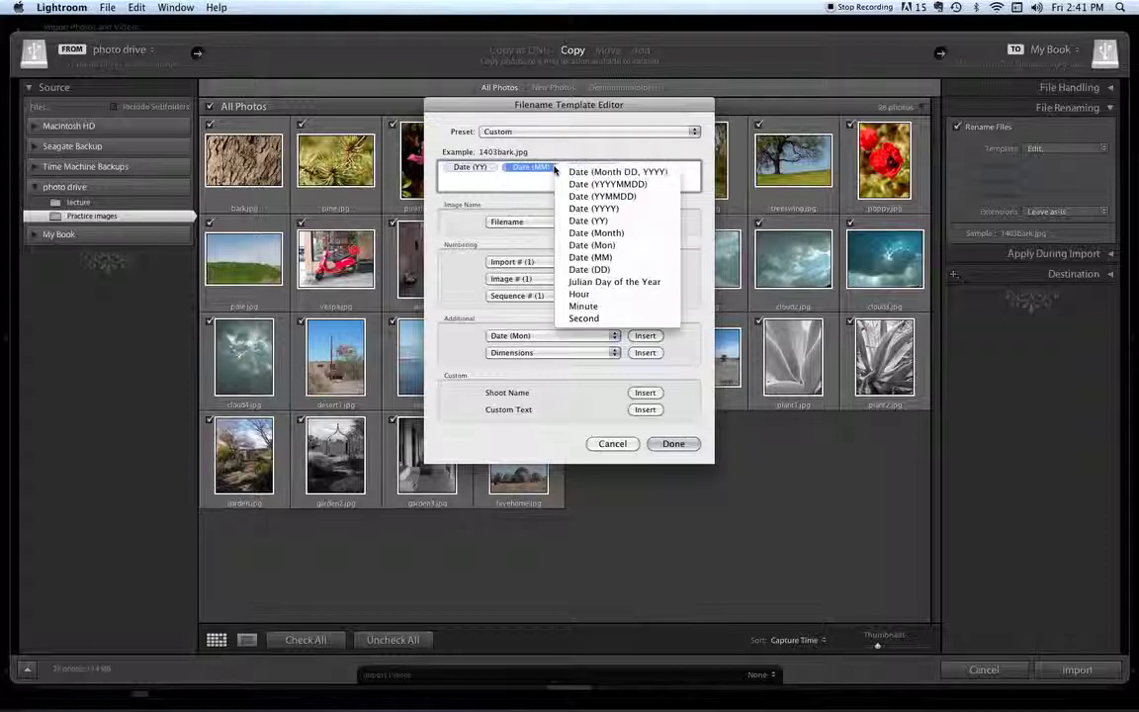
click(554, 170)
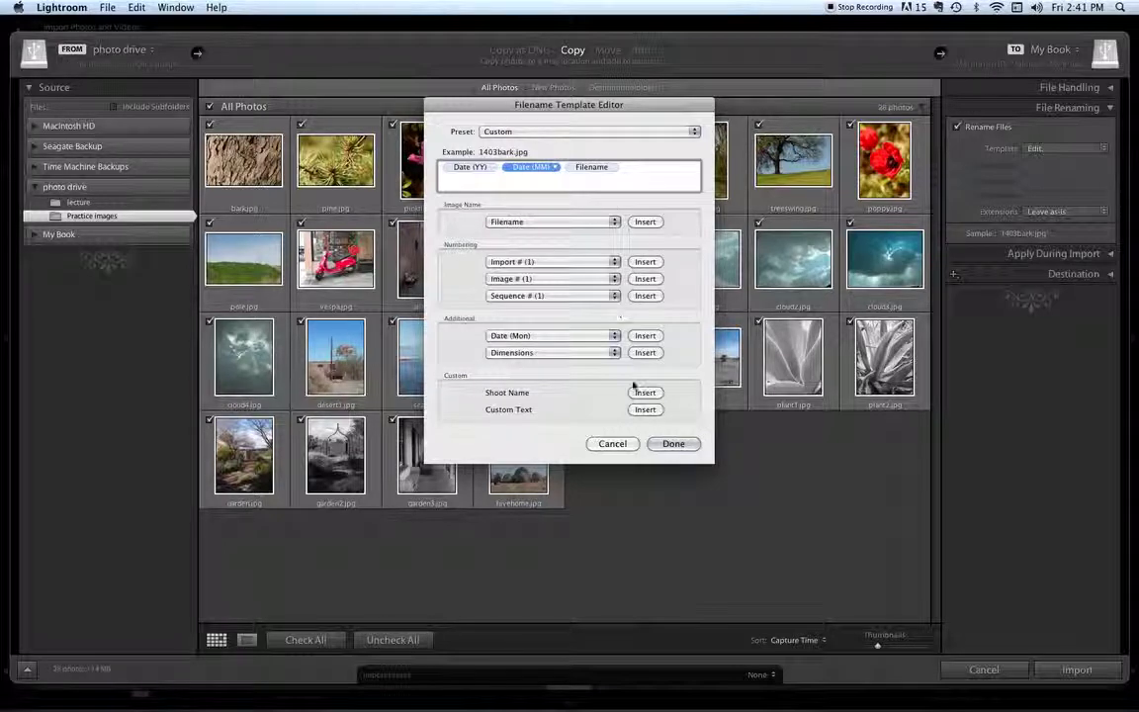
click(624, 168)
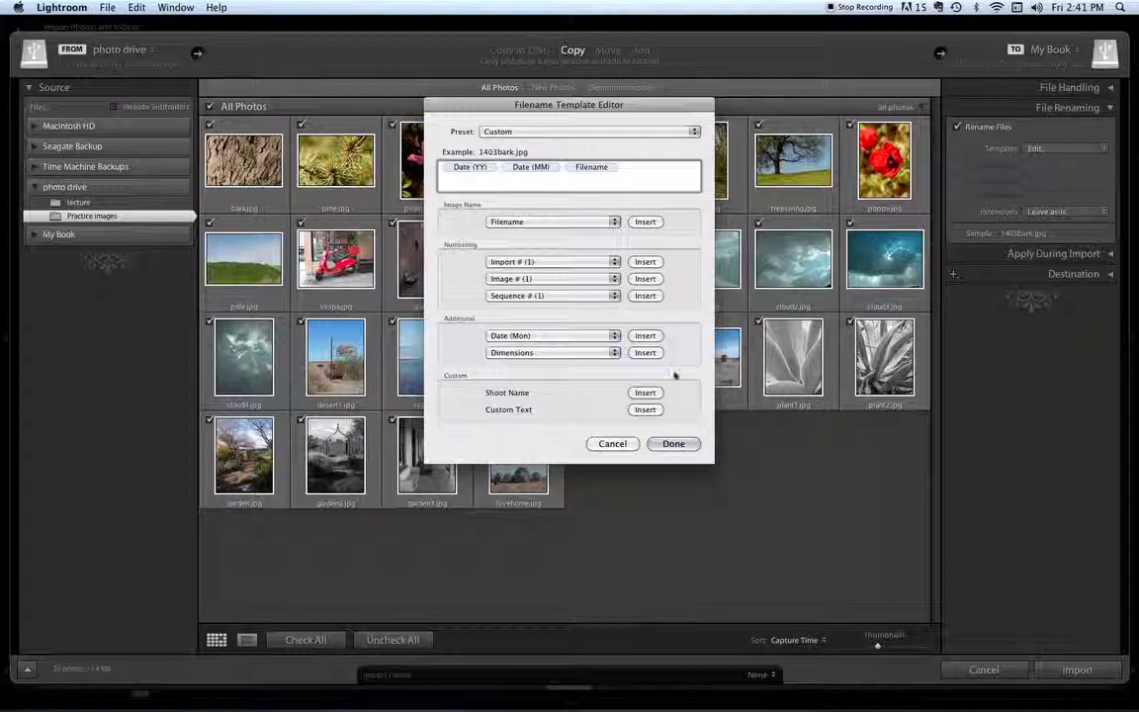
click(670, 444)
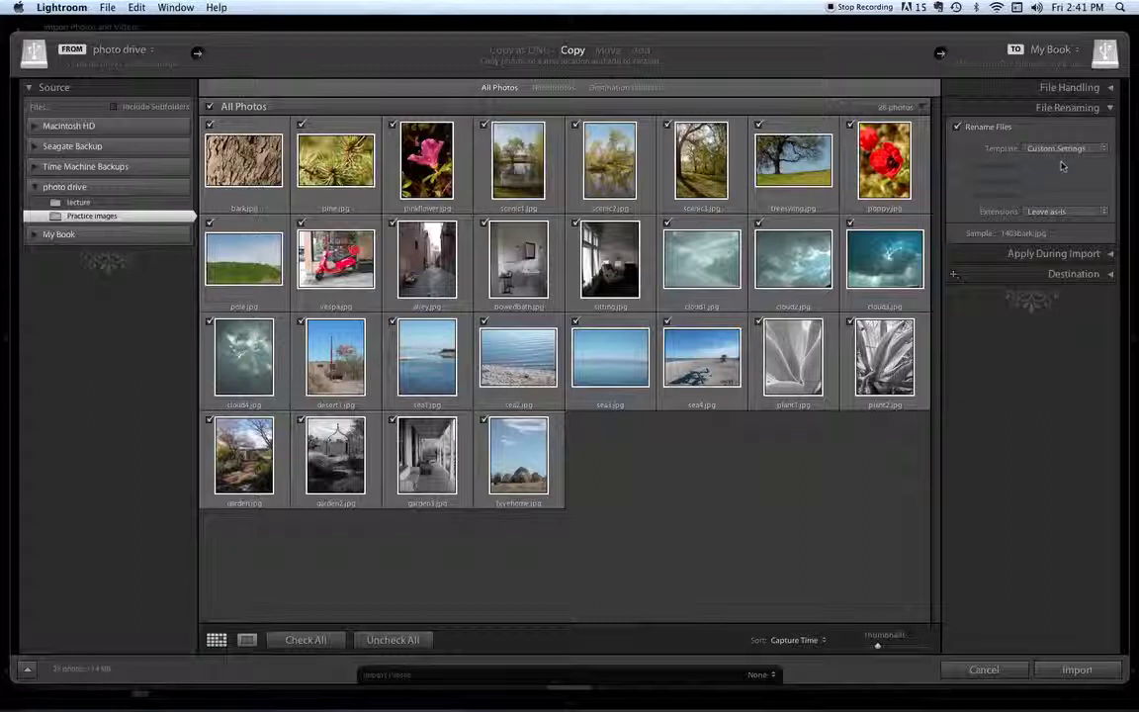
Load the copyright 2014 preset in the metadata preset editor, review its IPTC copyright, creator and image fields, and close the editor
click(1103, 107)
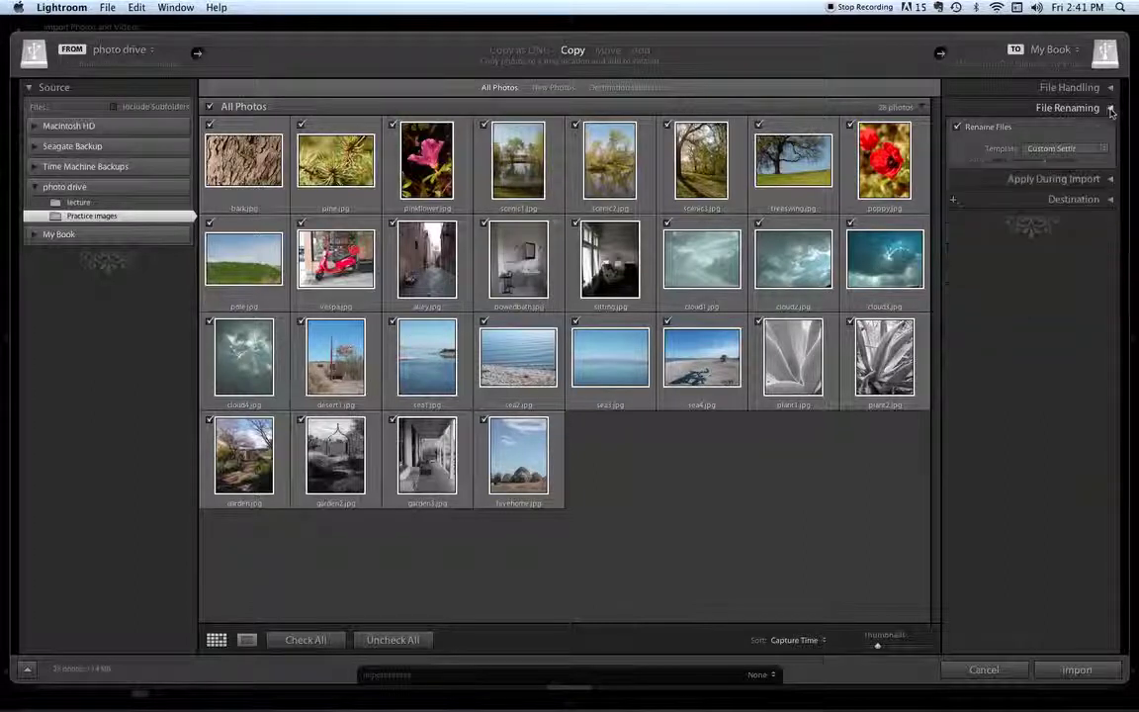
click(1109, 128)
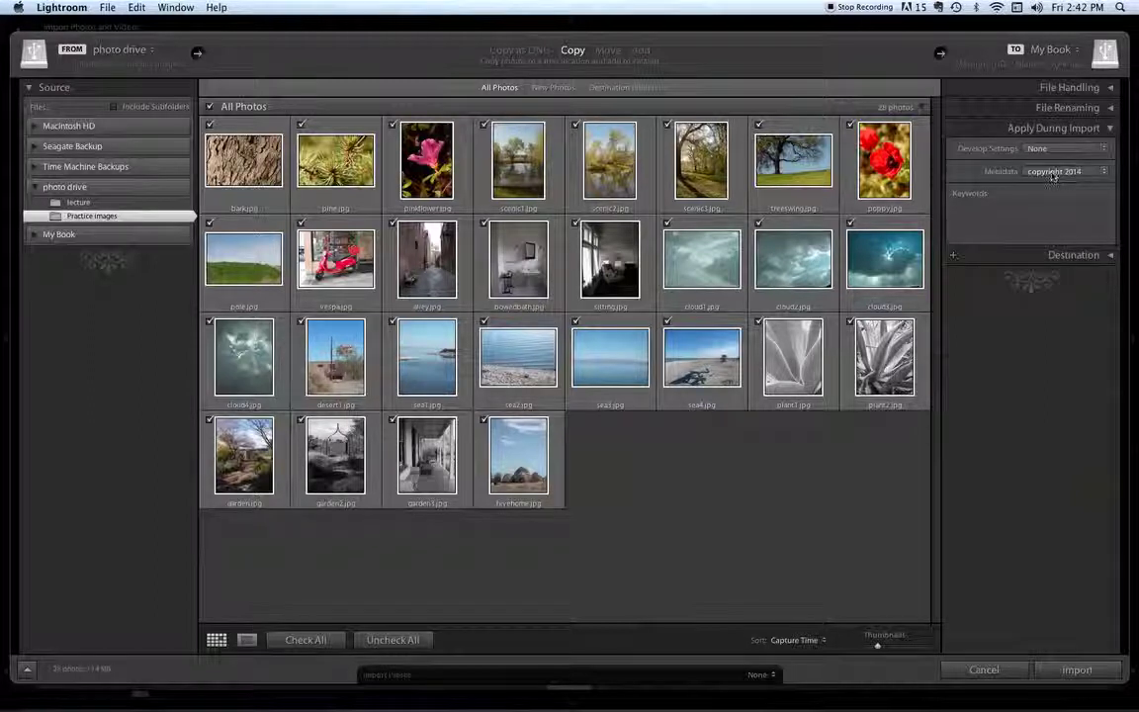
click(1053, 173)
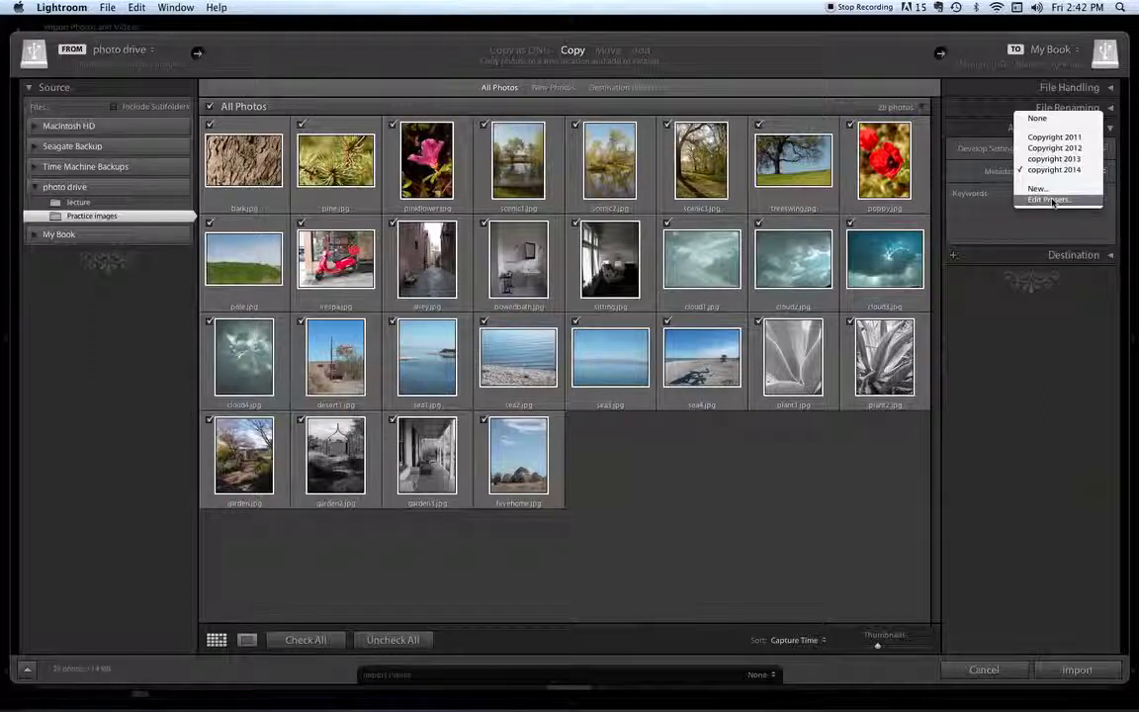
click(1052, 200)
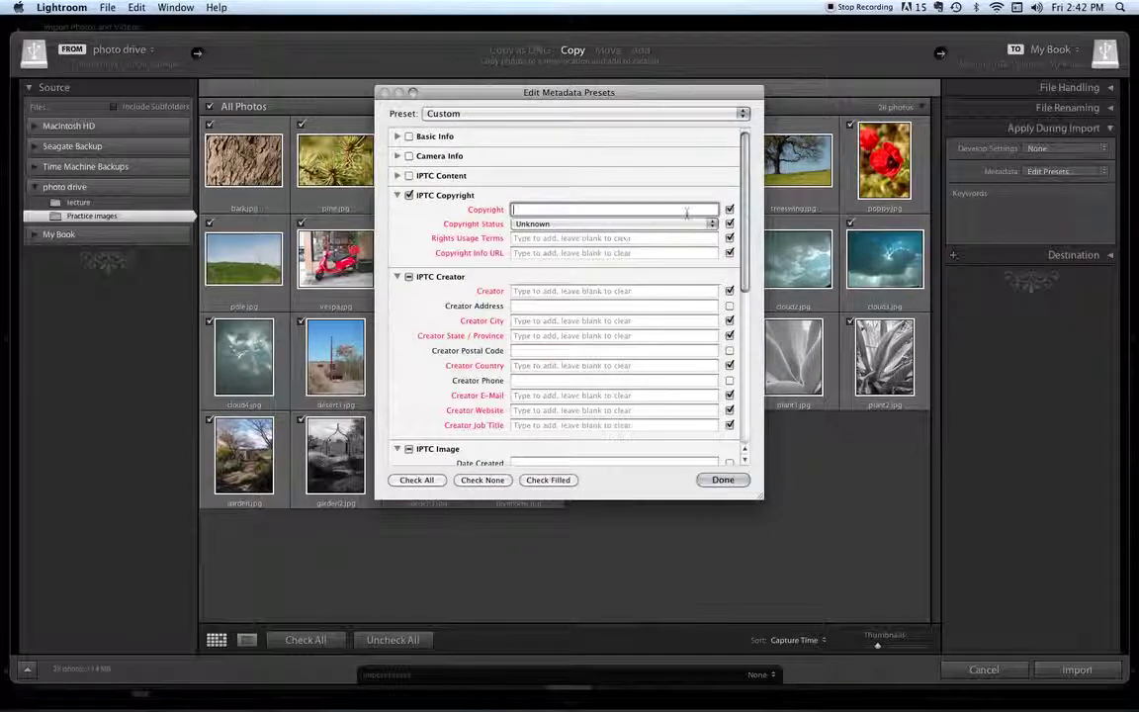
click(537, 112)
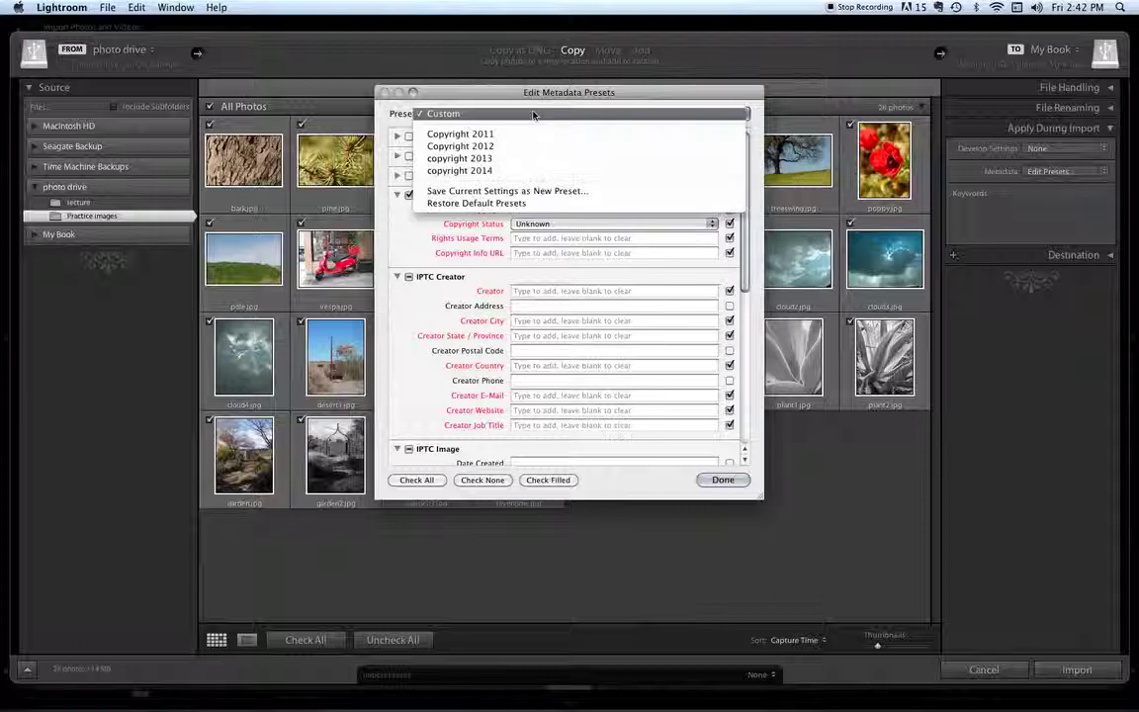
click(531, 170)
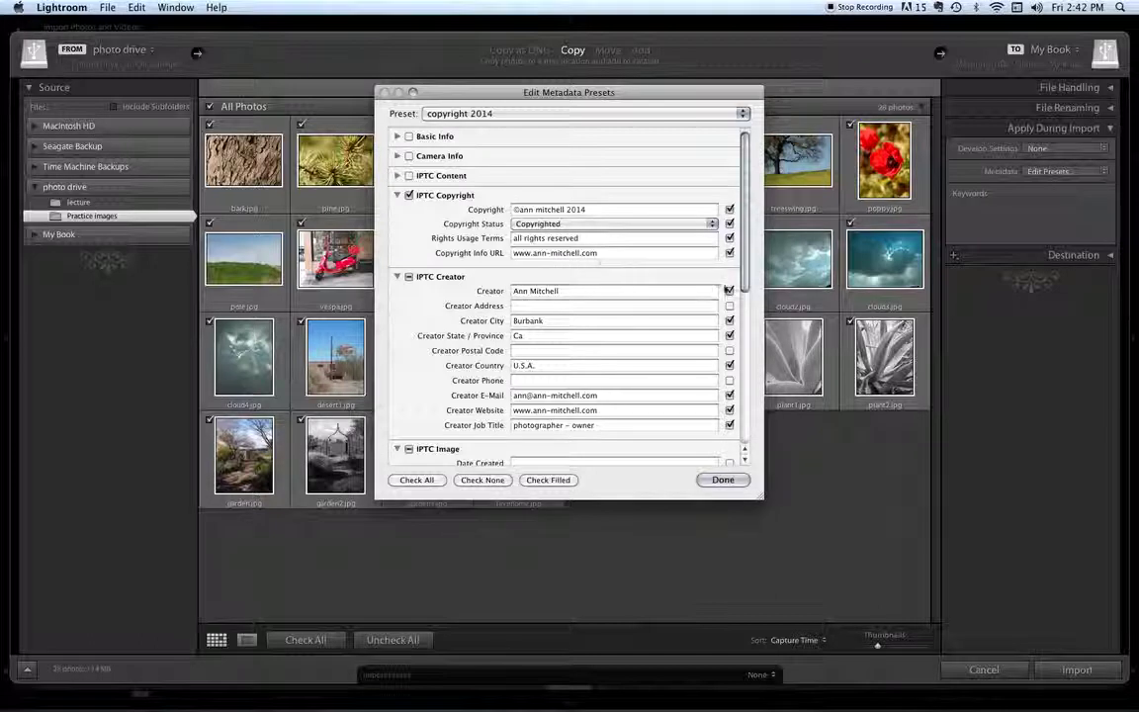
scroll(712, 287, down, 5)
drag(746, 319, 744, 334)
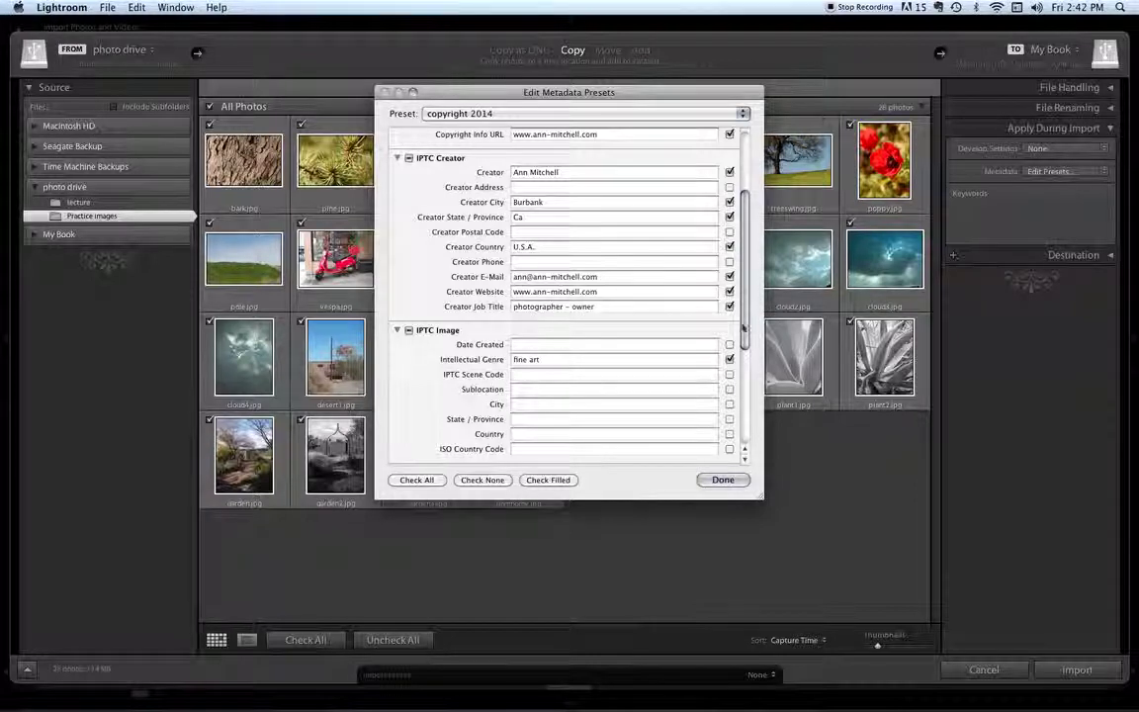
scroll(746, 326, up, 5)
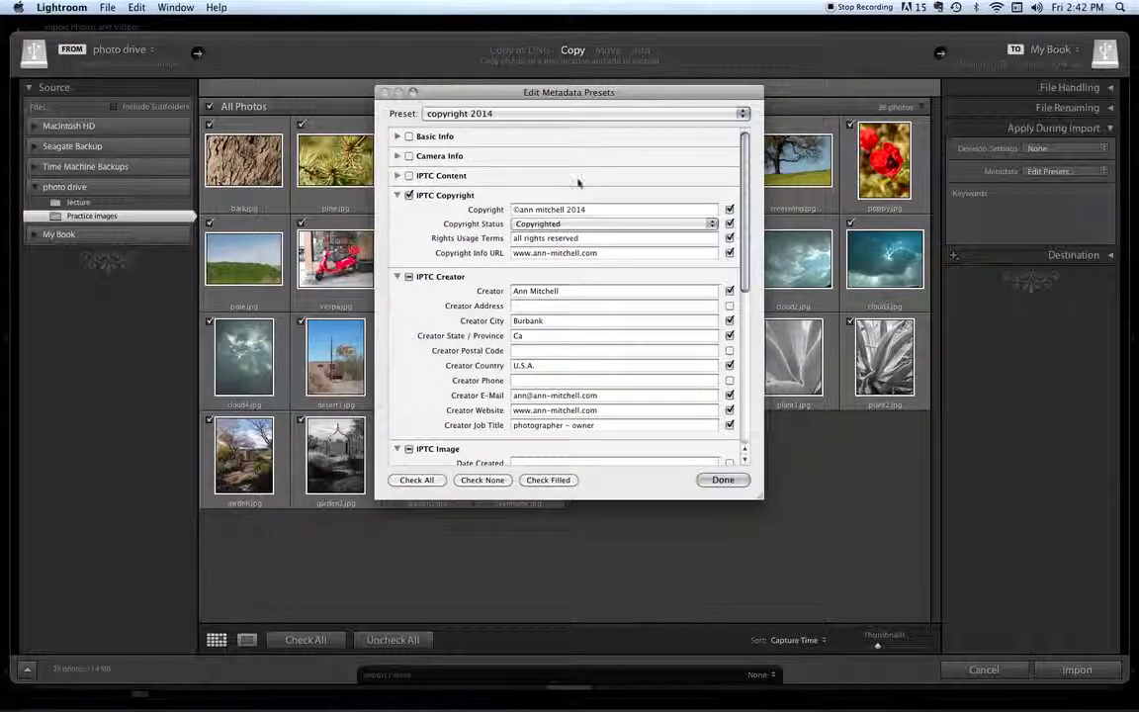
click(726, 481)
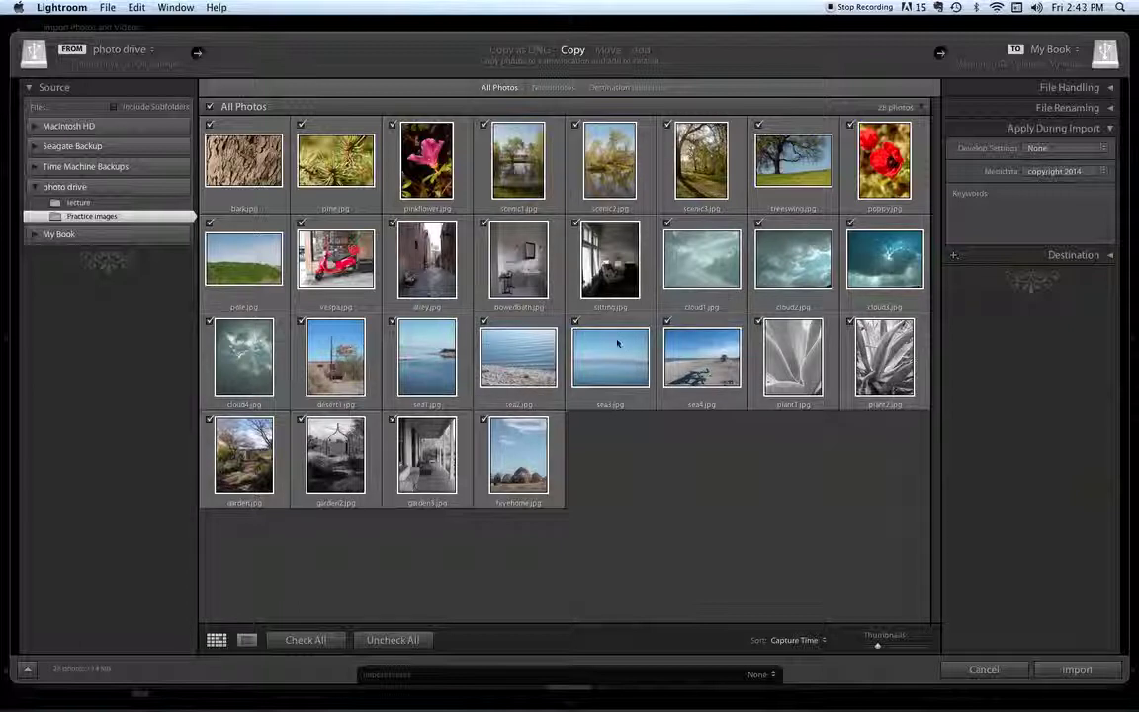
Examine the empty import keywords field and the destination folder settings for copied photos
click(970, 219)
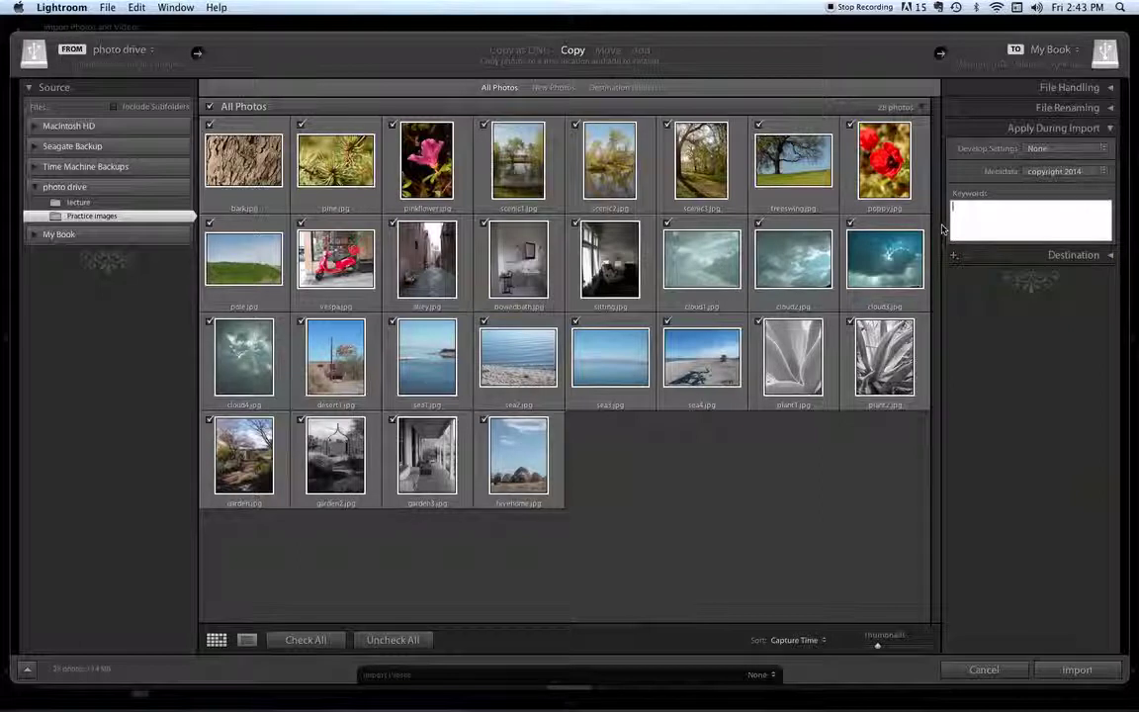
click(1110, 129)
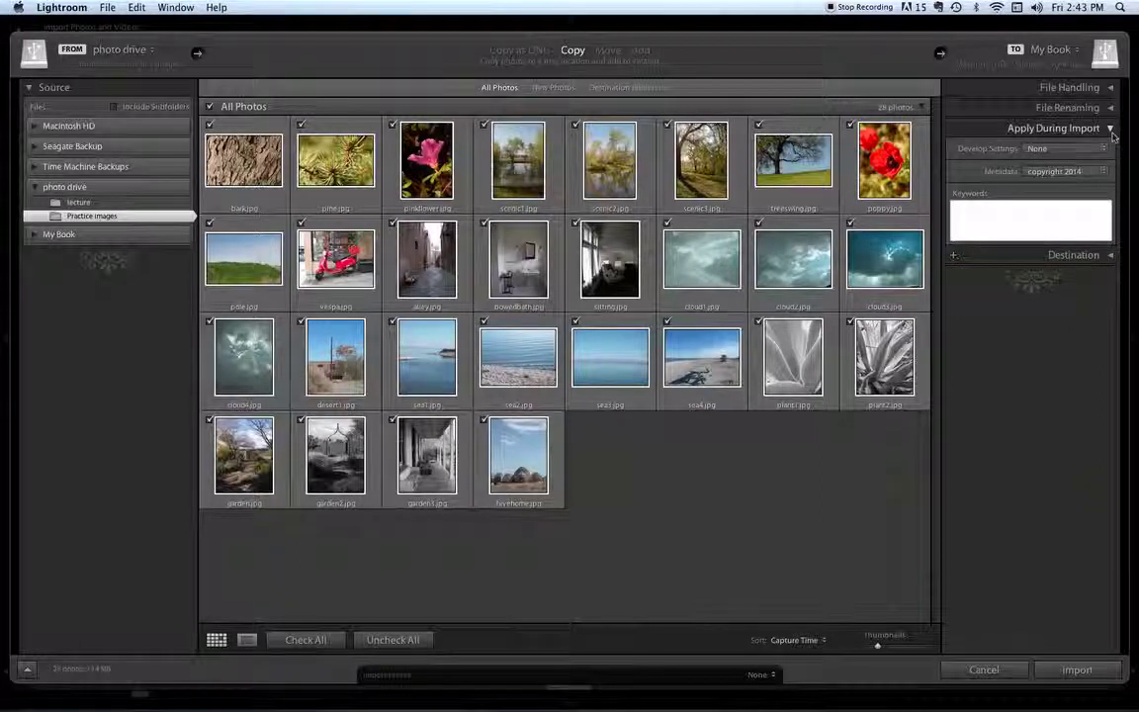
click(1109, 148)
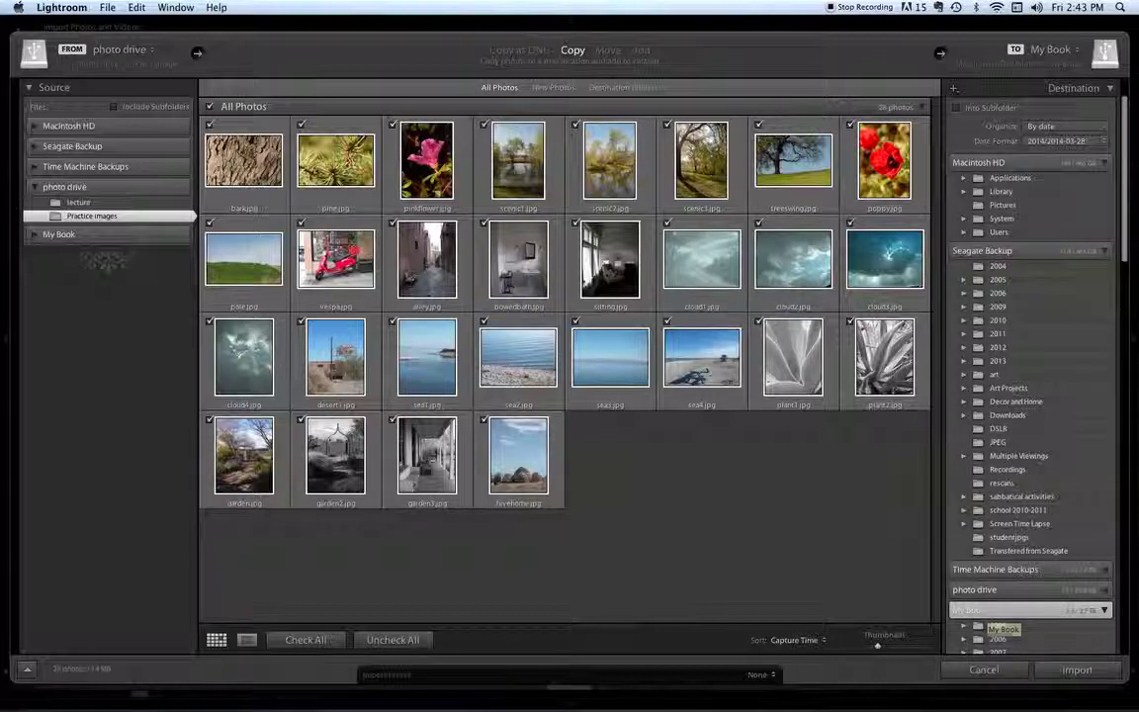
Set the import method to Add and import the checked Practice images photos into the catalog
click(642, 51)
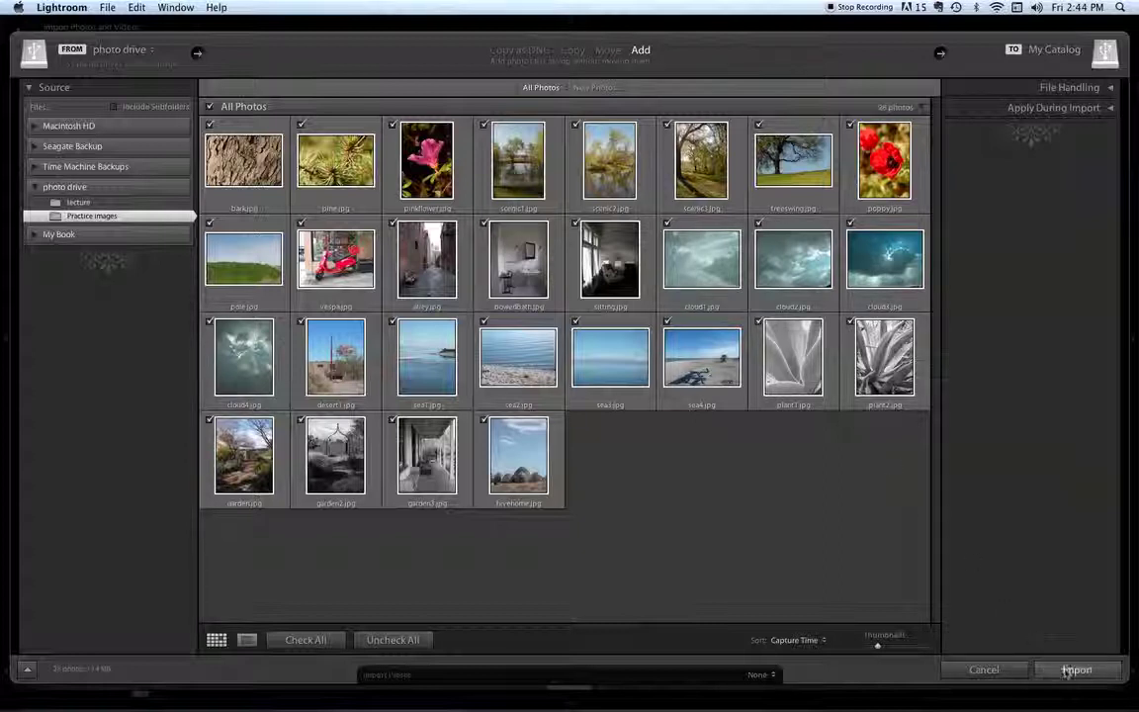
key(Return)
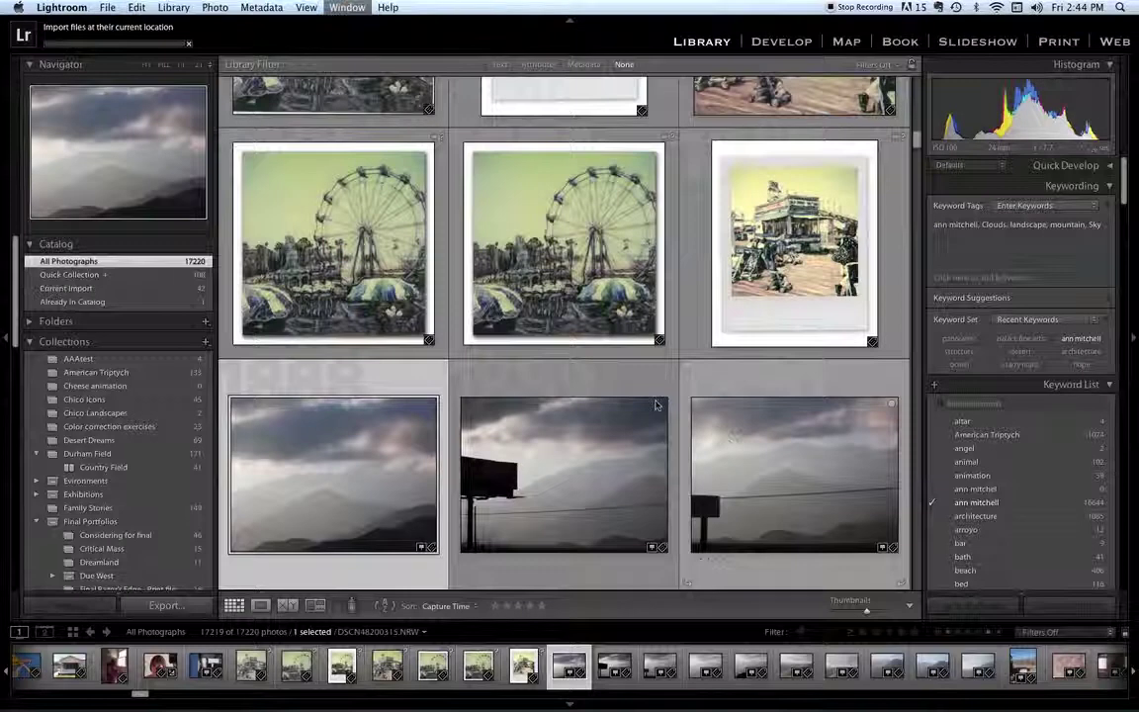